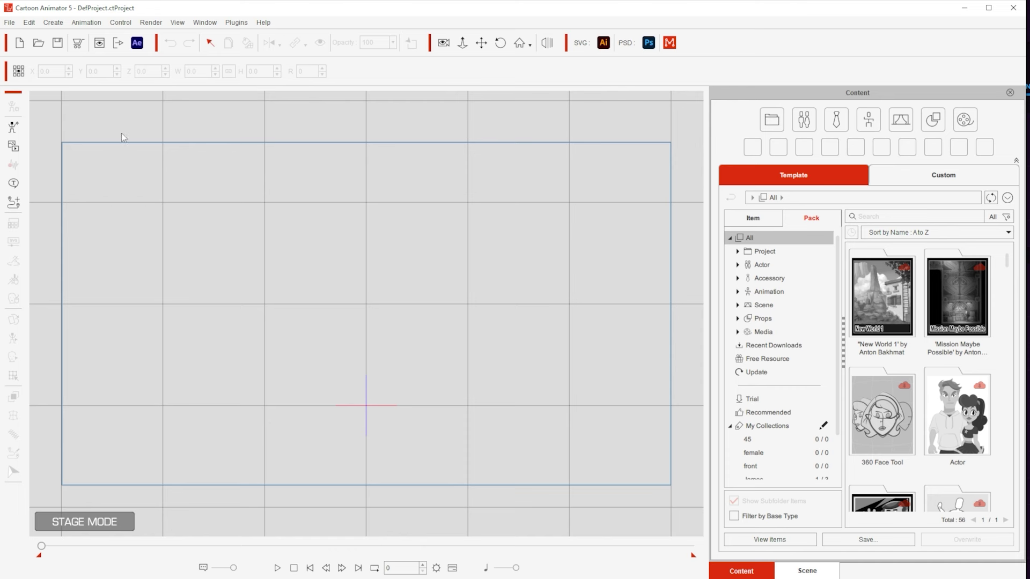
# Set the Preferences interface GUI theme to Dark and dismiss the restart notice.
pyautogui.click(29, 22)
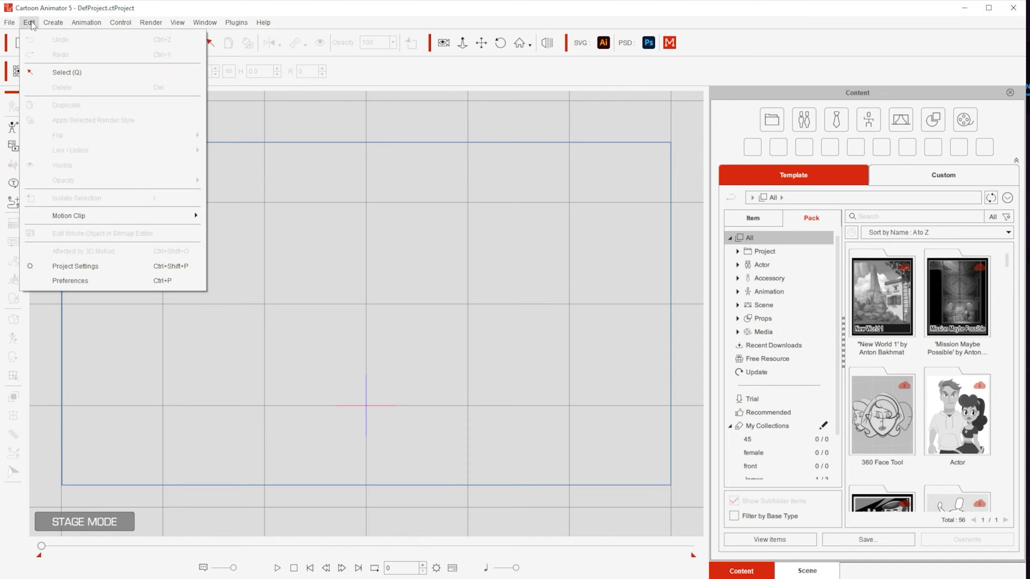
pyautogui.click(120, 281)
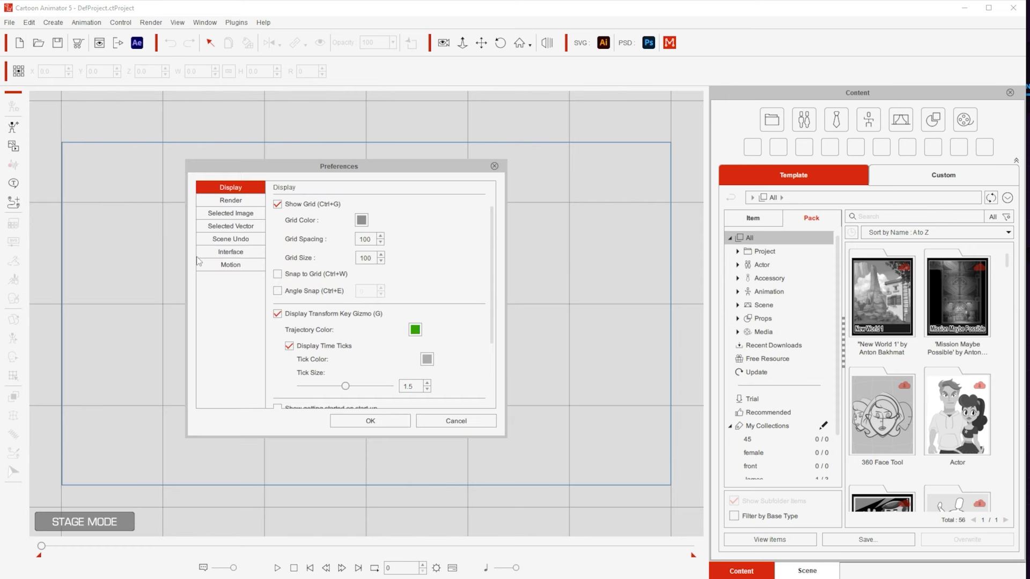
pyautogui.click(228, 252)
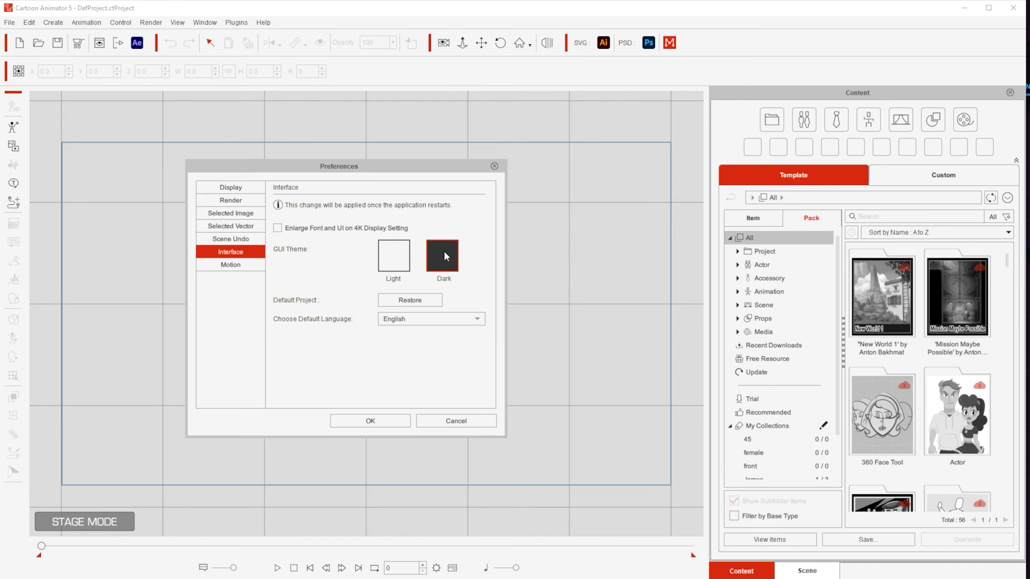
pyautogui.click(392, 420)
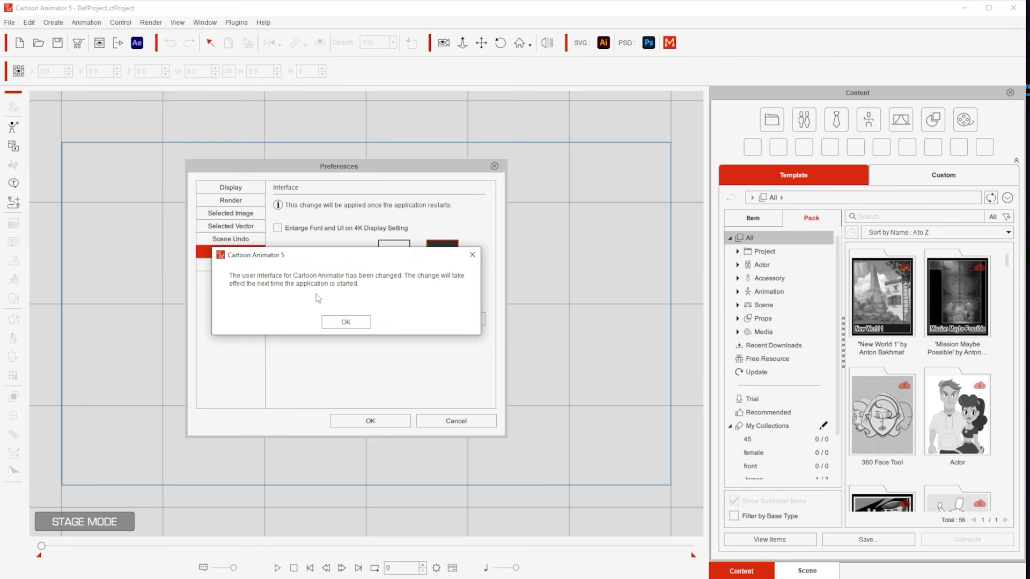
pyautogui.click(356, 324)
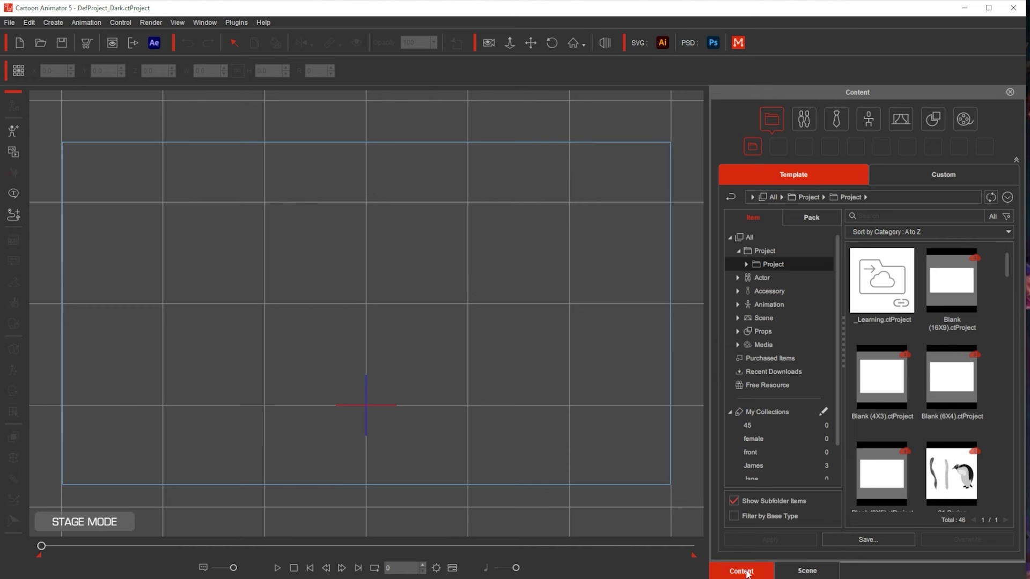
# Toggle the side panel between Scene and Content, end on Content, and open the Timeline.
pyautogui.click(809, 572)
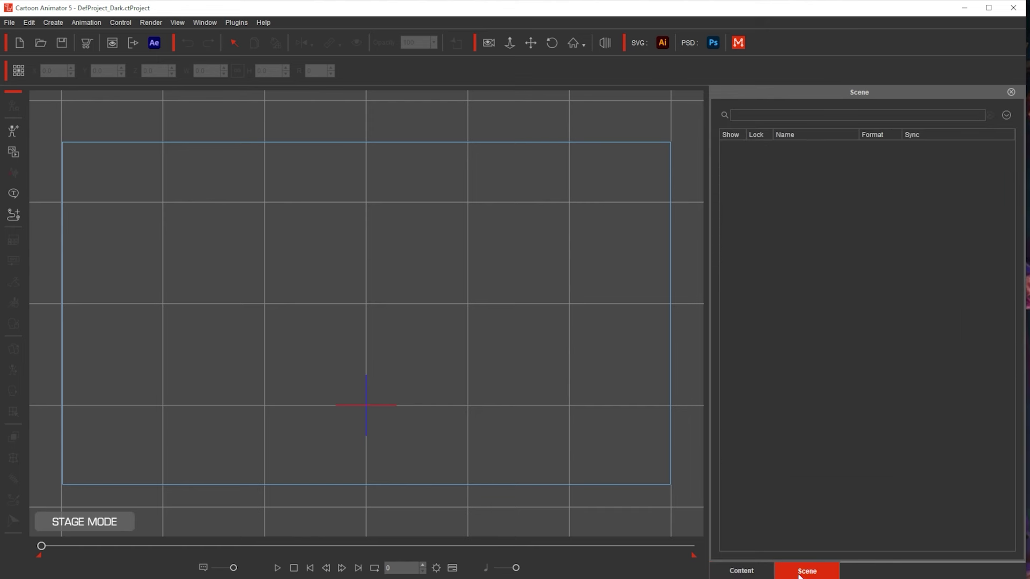
pyautogui.click(739, 571)
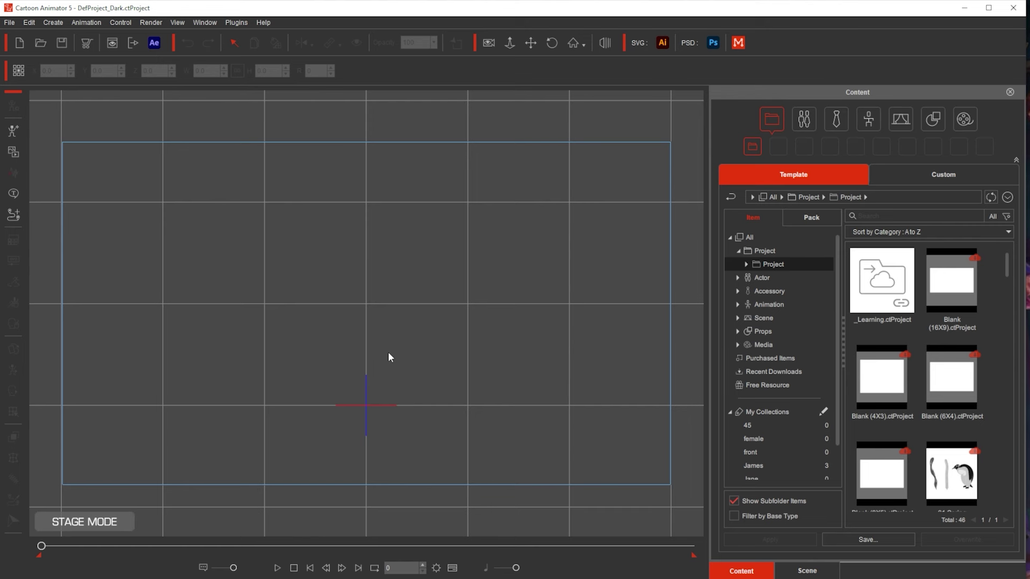
pyautogui.click(807, 570)
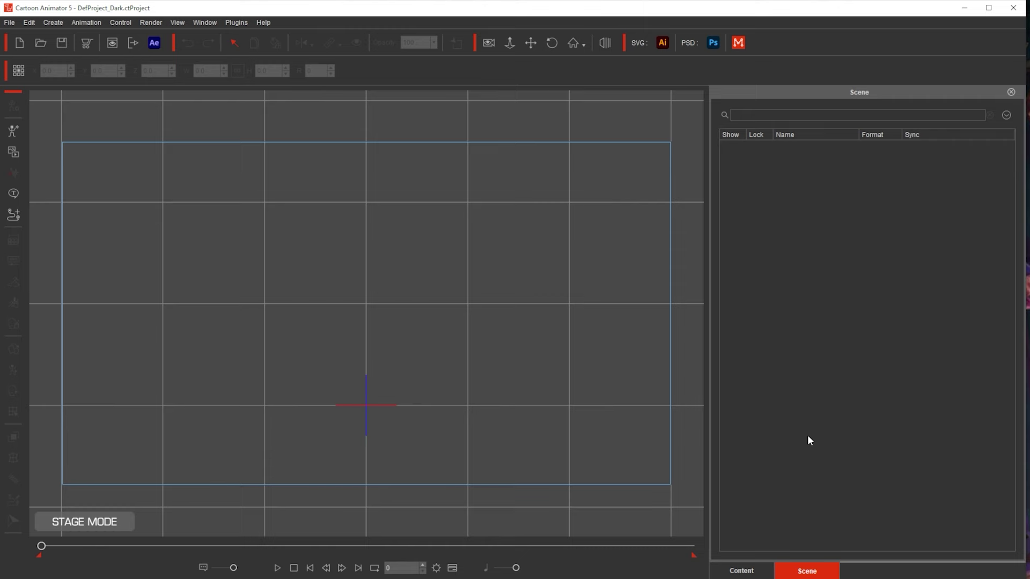
pyautogui.press('F3')
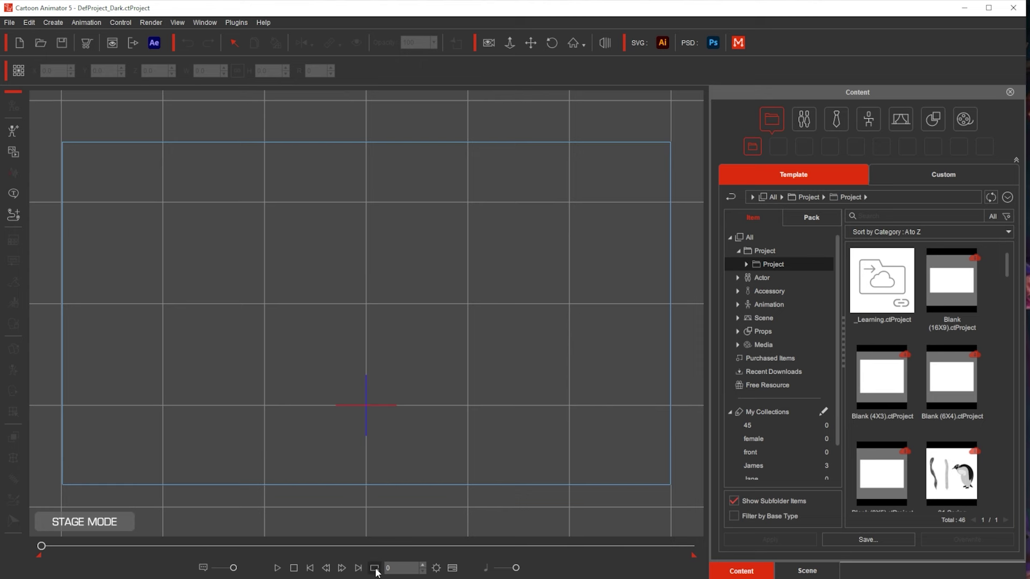
pyautogui.click(452, 568)
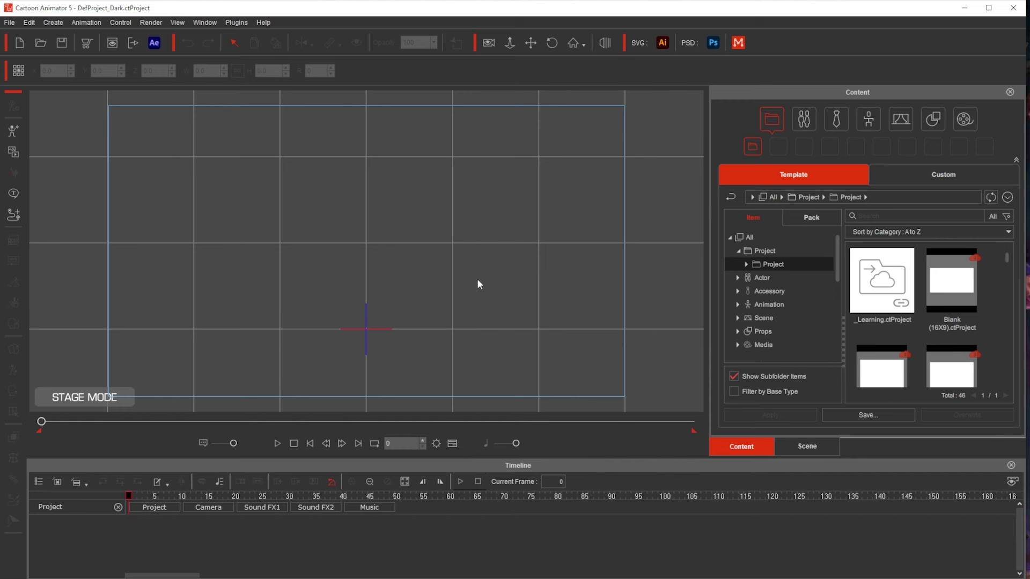
# Close the timeline and list the Free Resource category under the Pack tab.
pyautogui.click(452, 444)
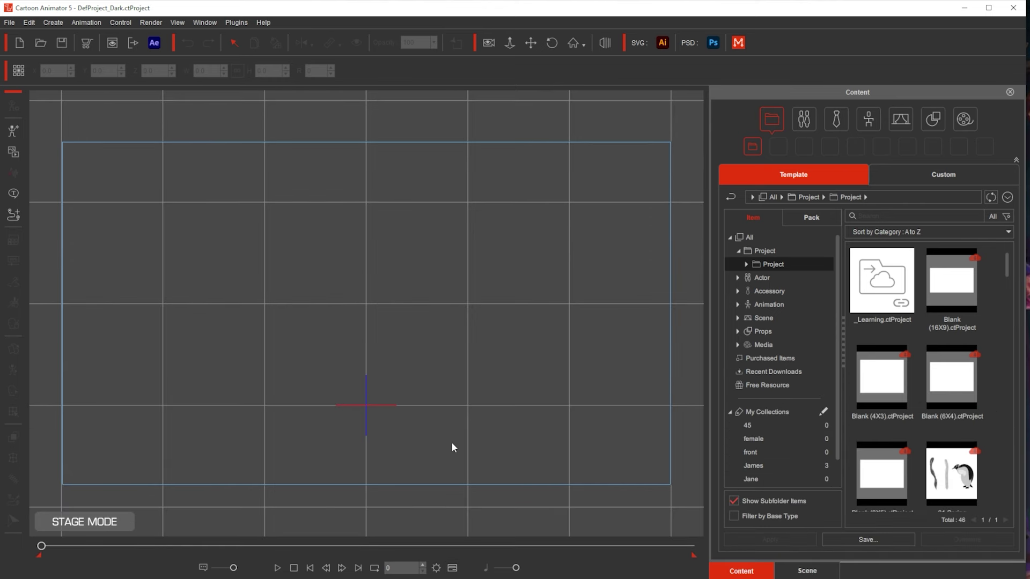
pyautogui.click(814, 218)
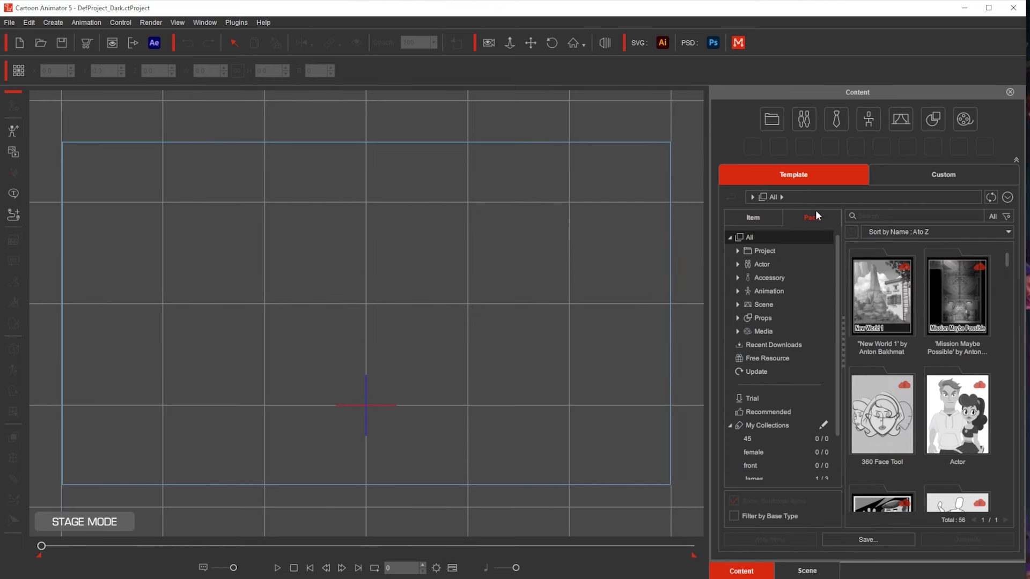
pyautogui.click(749, 361)
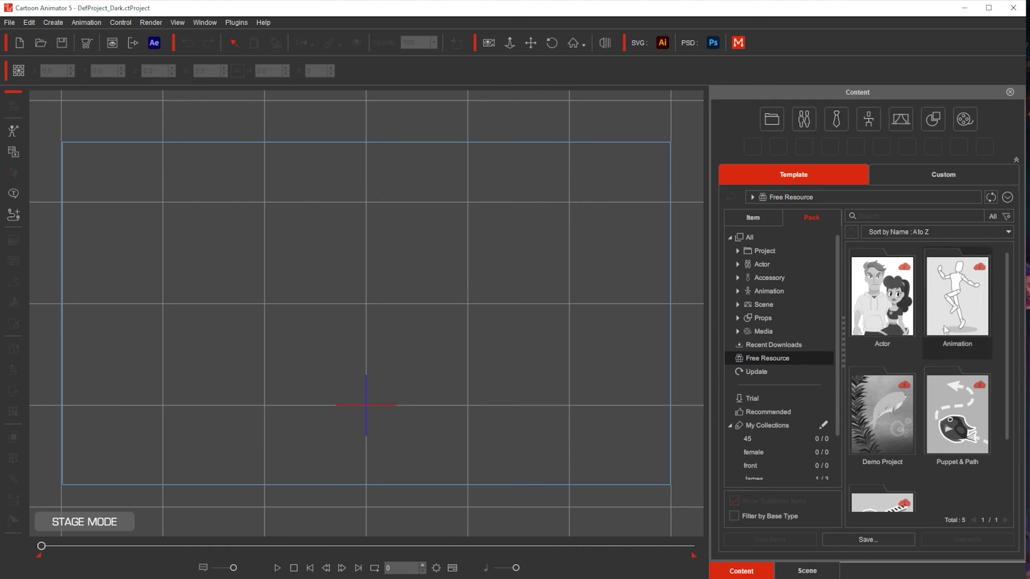
pyautogui.scroll(-2, 949, 349)
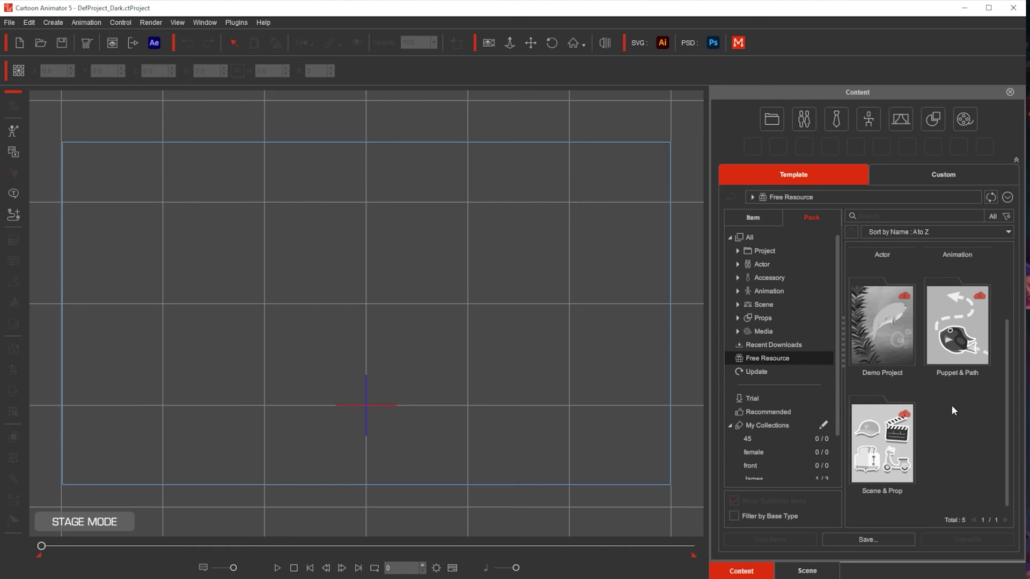
pyautogui.scroll(2, 952, 404)
# Select the Actor, Animation, Puppet & Path, Demo Project and Scene & Prop packs one by one.
pyautogui.click(883, 301)
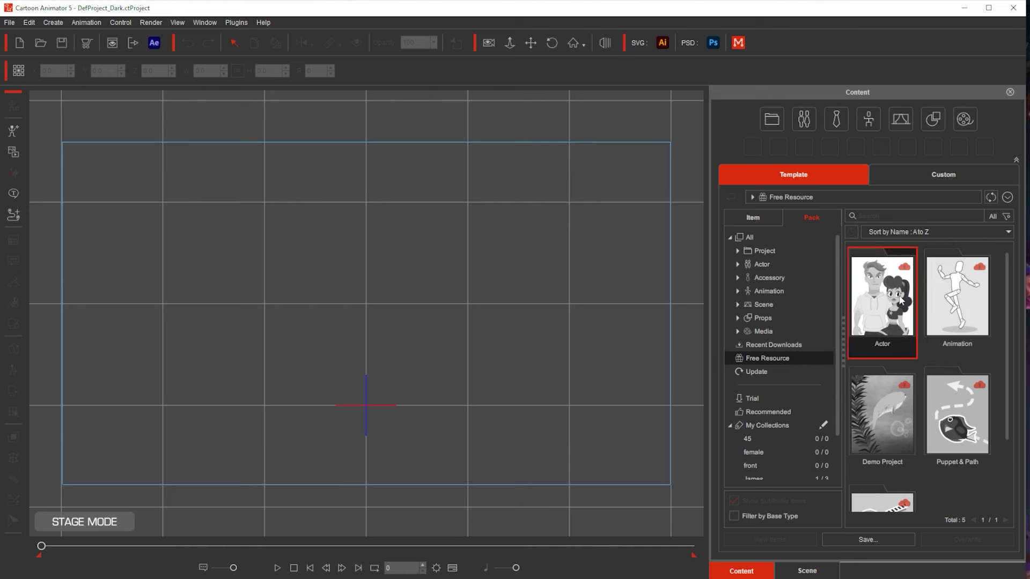
pyautogui.click(970, 308)
pyautogui.click(970, 432)
pyautogui.click(890, 433)
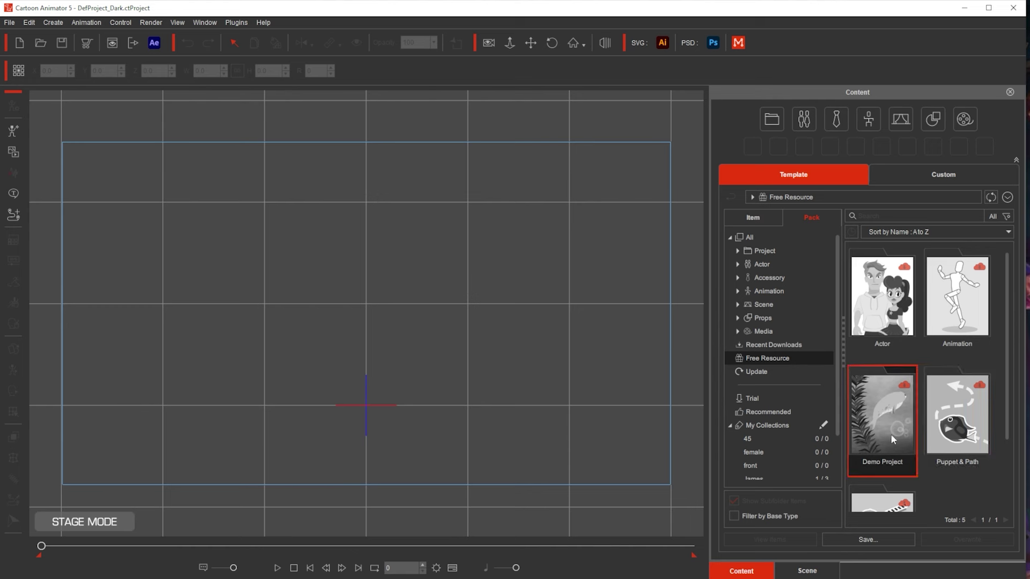
pyautogui.scroll(-2, 890, 433)
pyautogui.click(903, 445)
pyautogui.scroll(2, 903, 444)
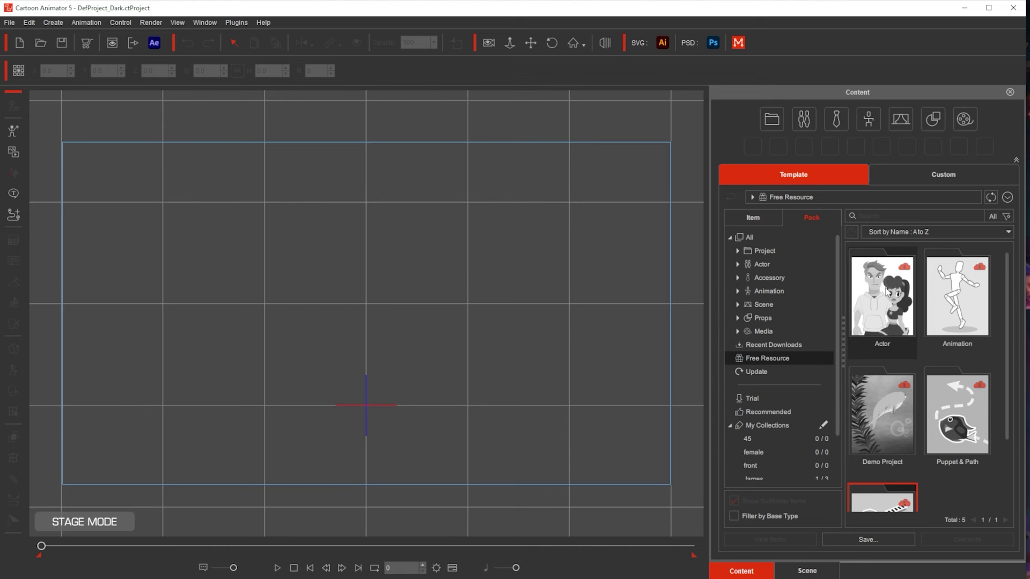
# Shift-select the range from Actor to Scene & Prop so all five packs are selected.
pyautogui.click(878, 306)
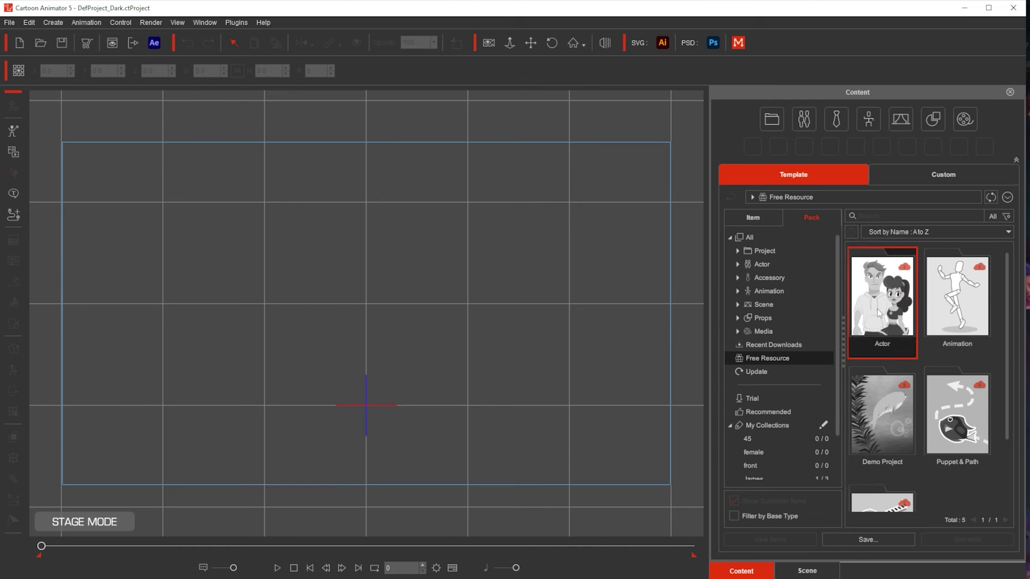
pyautogui.scroll(-2, 877, 308)
pyautogui.press('shift')
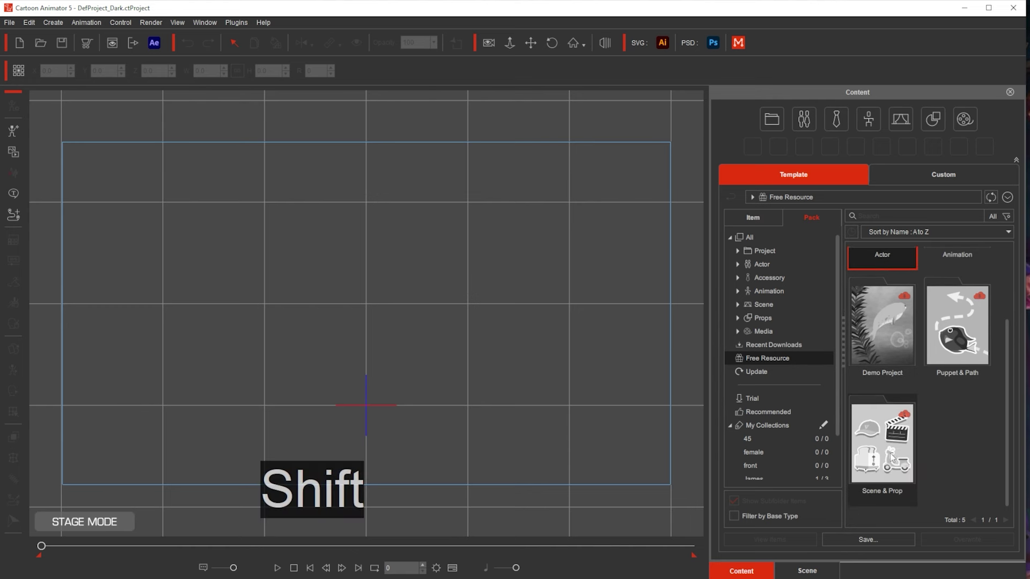
pyautogui.keyDown('shift'); pyautogui.click(888, 461); pyautogui.keyUp('shift')
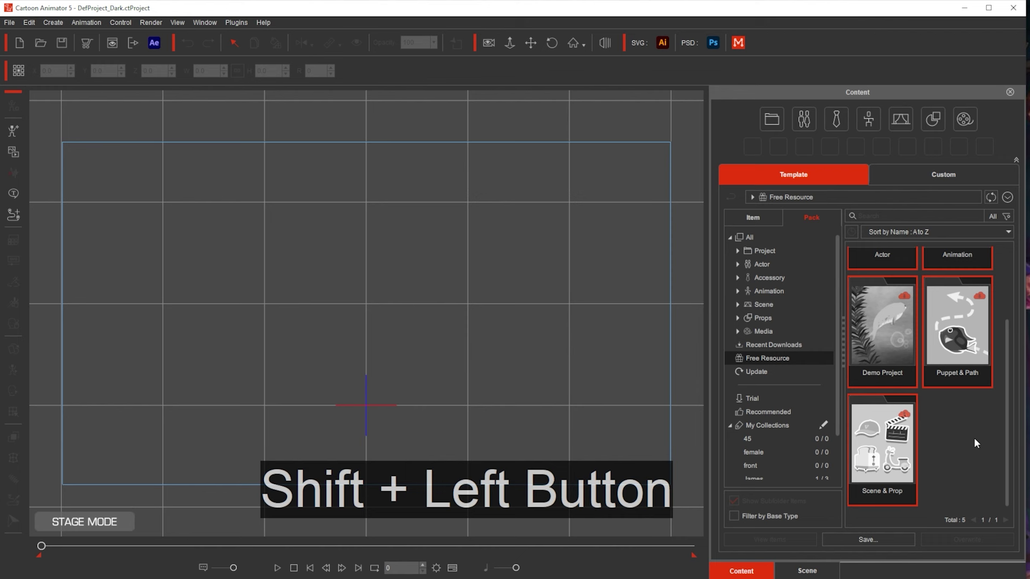
pyautogui.scroll(2, 971, 432)
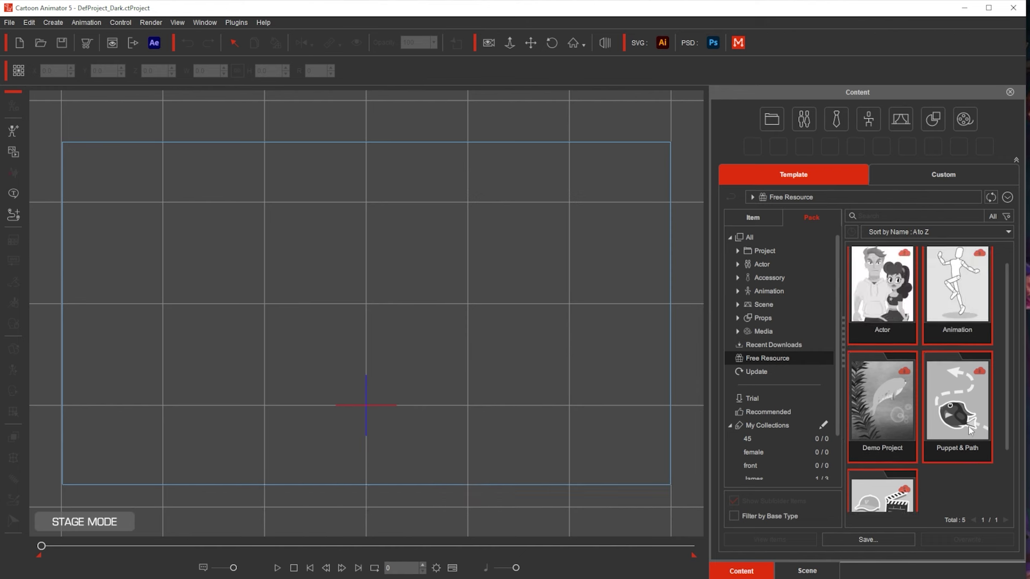
# Install the five selected free packs, then select the Demo Project pack card.
pyautogui.rightClick(893, 294)
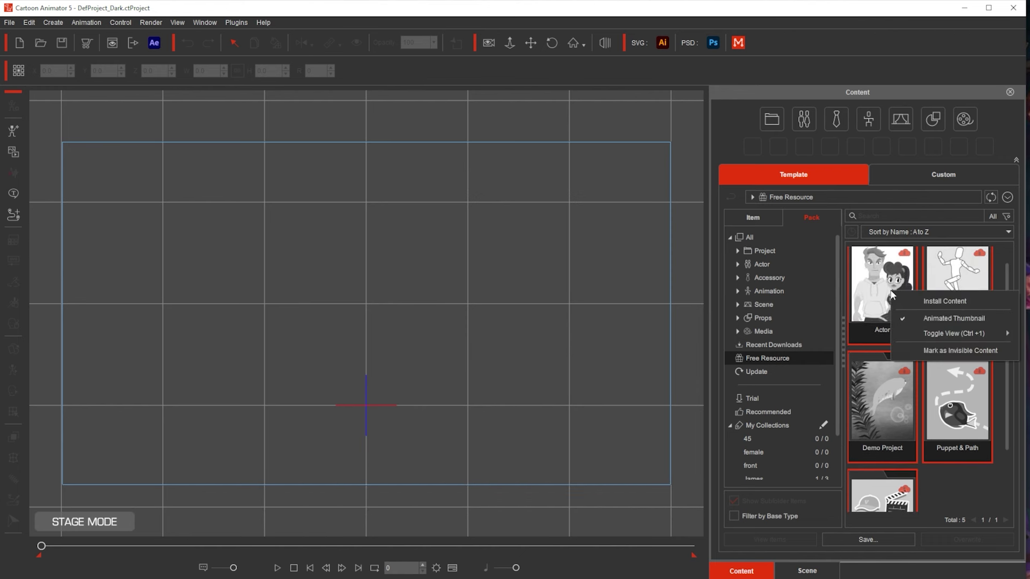
pyautogui.click(957, 304)
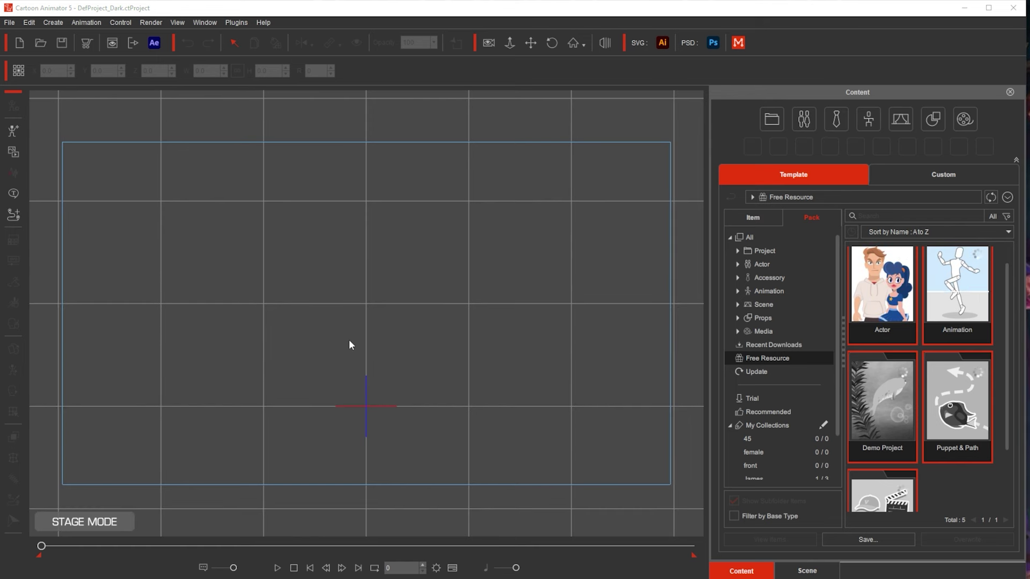
pyautogui.scroll(-2, 890, 359)
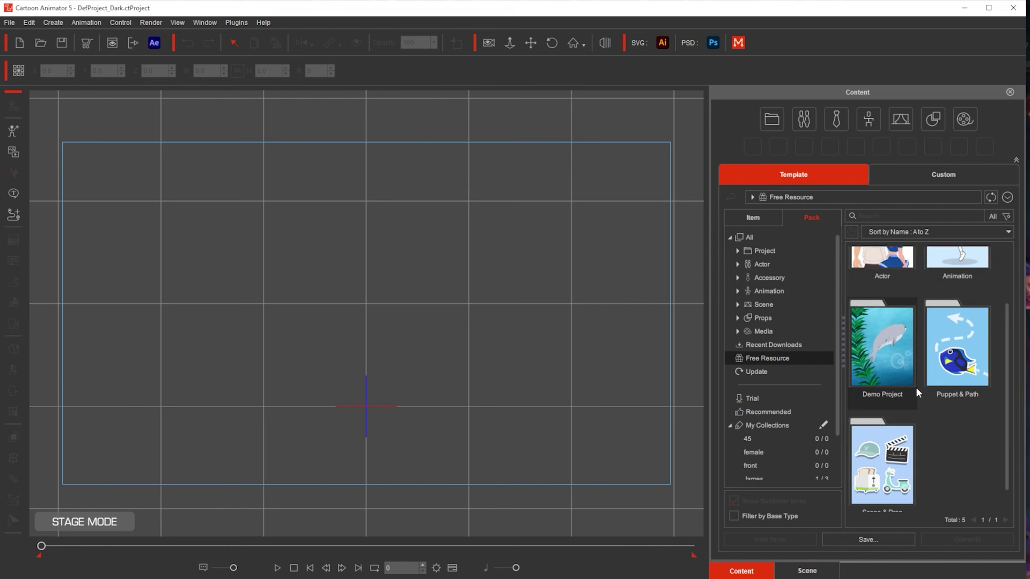
pyautogui.click(891, 352)
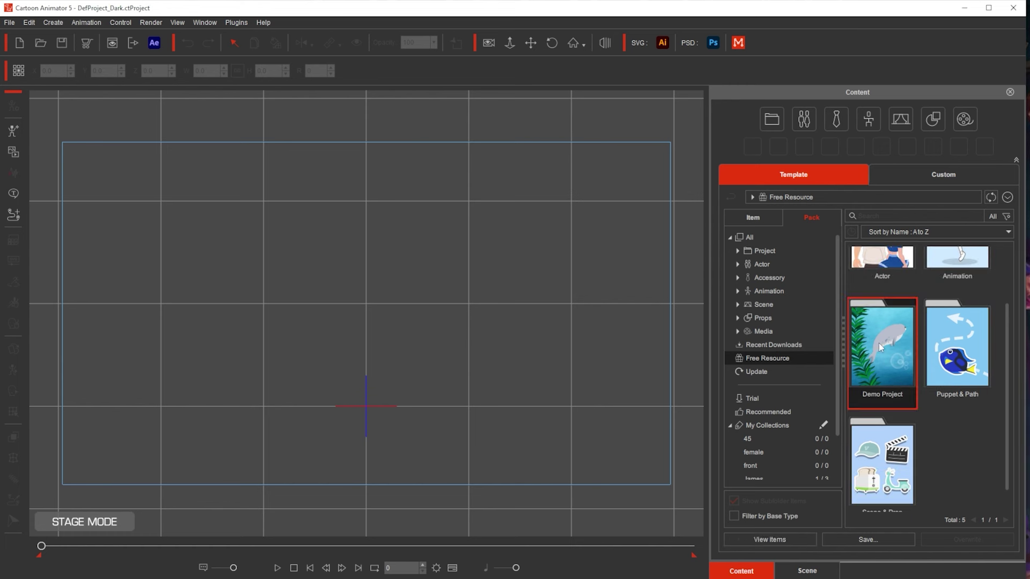
# Open the Demo Project pack and drag 04.Spring Demo.ctProject onto the stage.
pyautogui.doubleClick(880, 342)
pyautogui.scroll(-2, 881, 340)
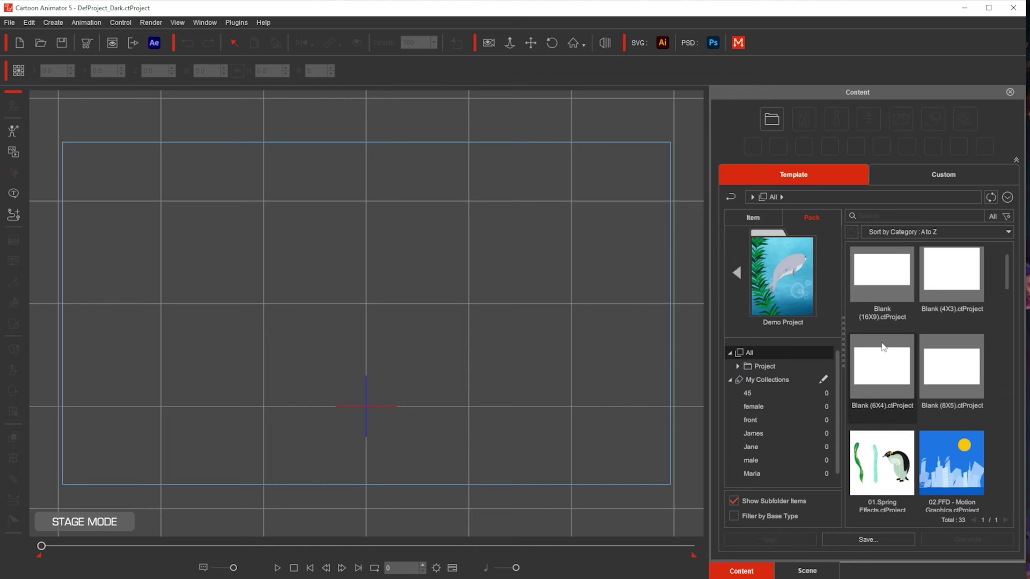
pyautogui.scroll(-1, 882, 342)
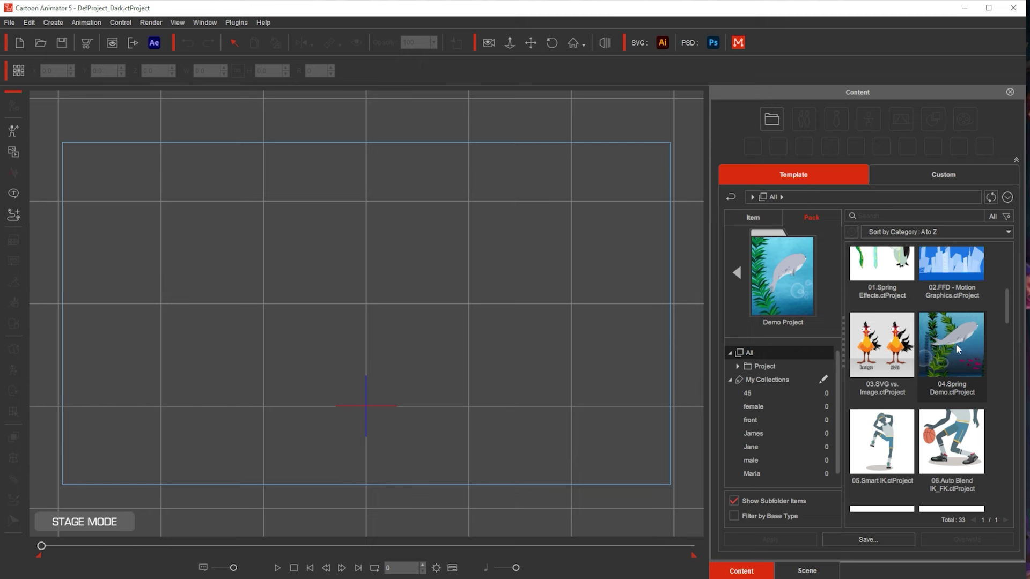
pyautogui.moveTo(959, 342); pyautogui.dragTo(393, 297)
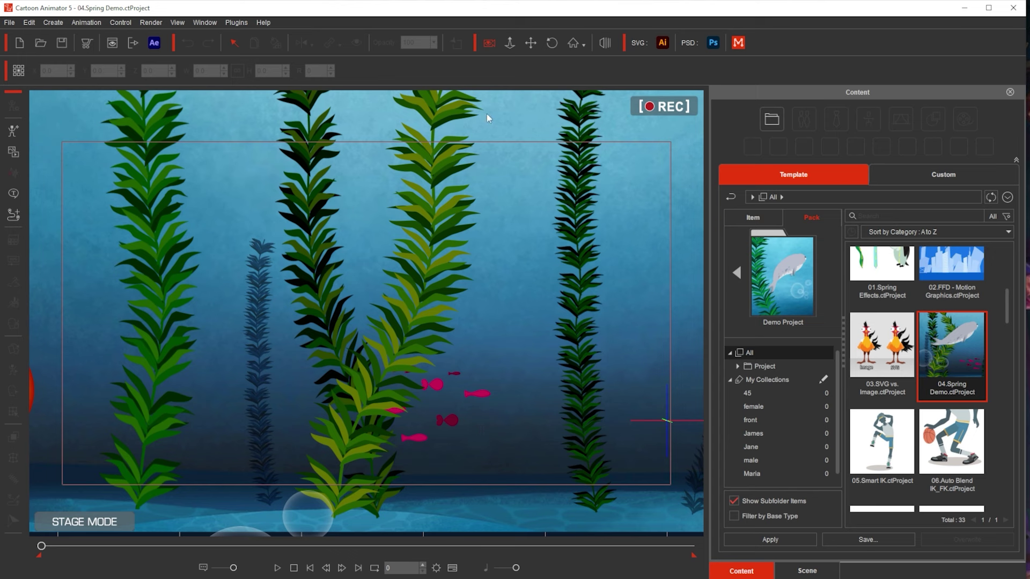
# Open the Timeline and display Seaweed4's Motion keyframe track.
pyautogui.click(453, 568)
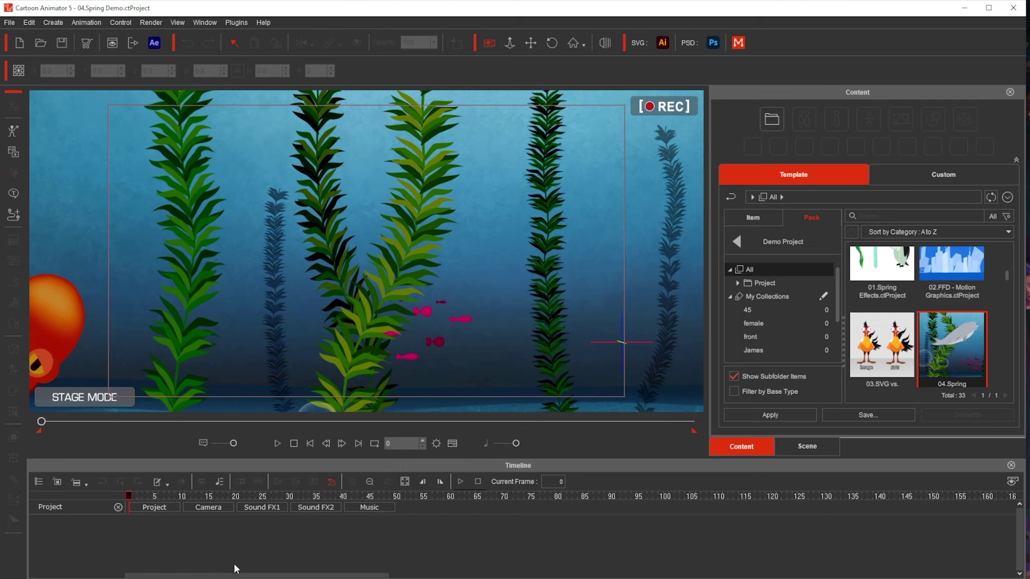
pyautogui.click(388, 289)
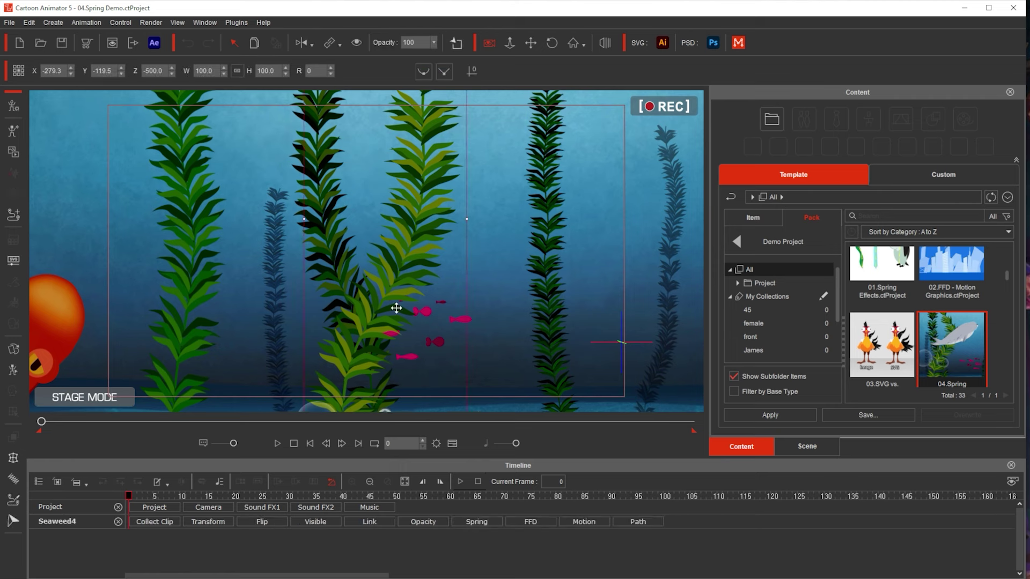
pyautogui.click(585, 521)
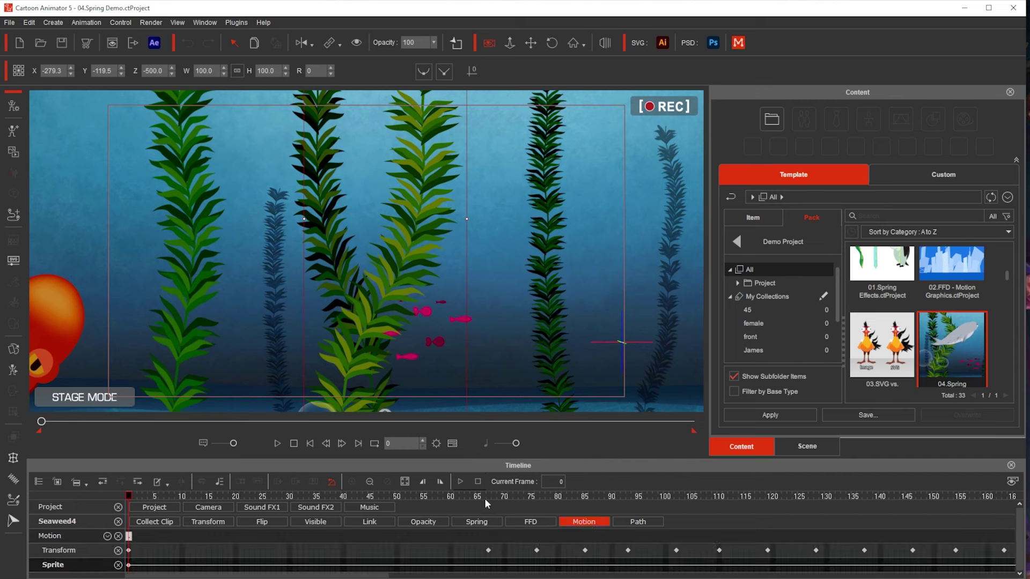
# Play the animation from frame 61, stop at frame 257, and select the octopus to show its path.
pyautogui.click(456, 494)
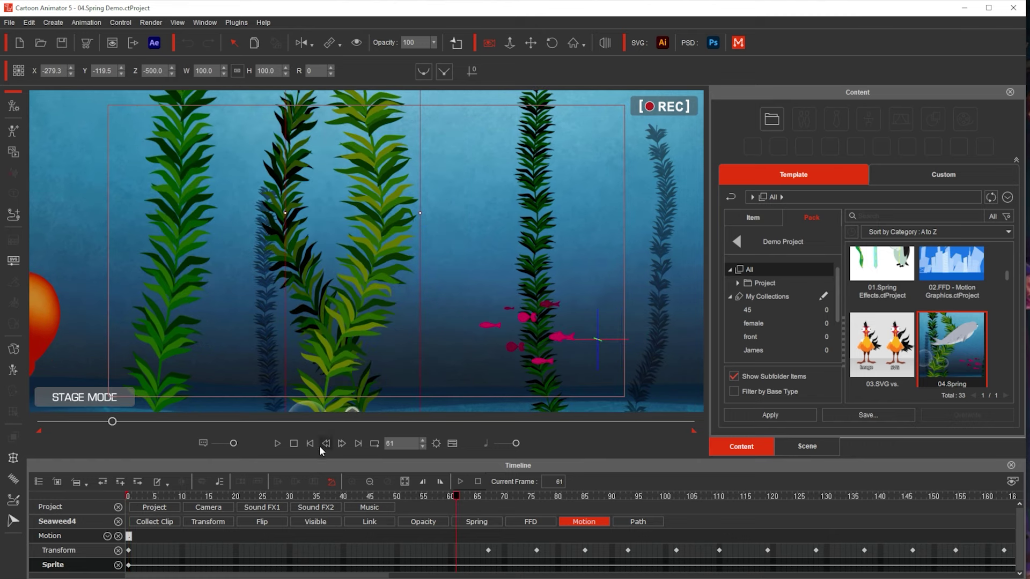
pyautogui.click(277, 444)
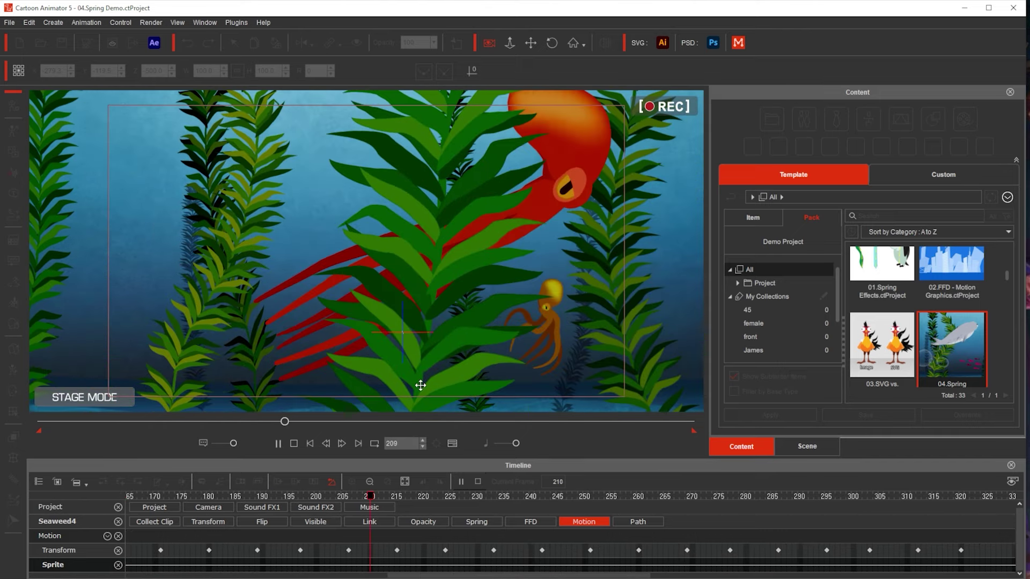
pyautogui.click(278, 444)
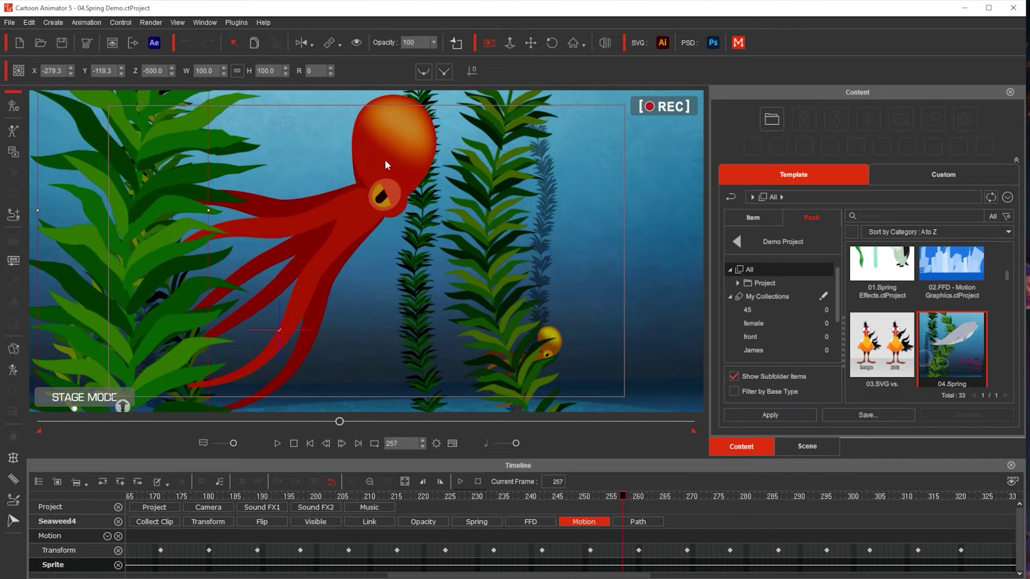
pyautogui.click(398, 150)
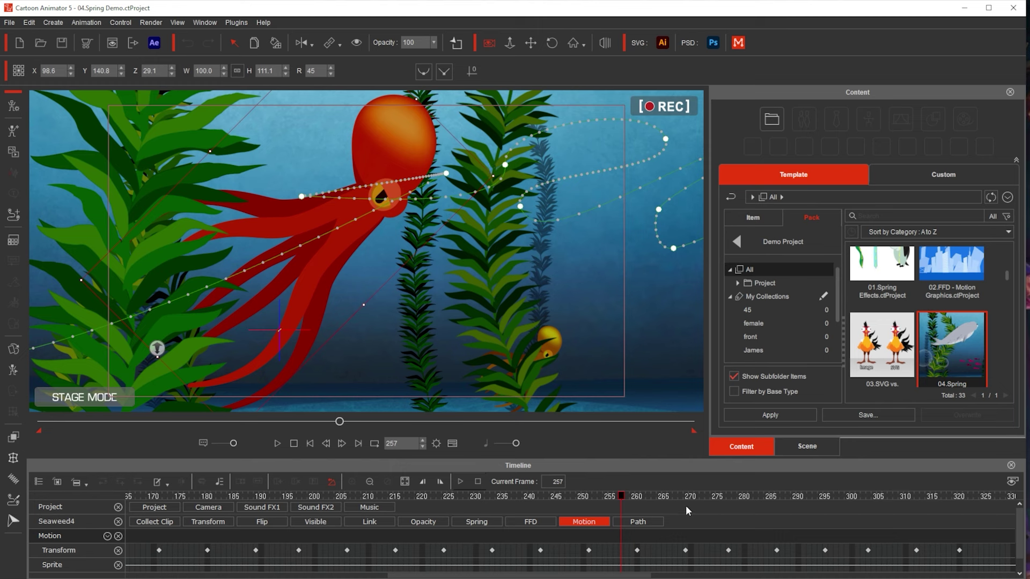
# Show the Scene list, then hide and re-show Octopus1 and Octopus2 via their Show boxes.
pyautogui.click(819, 452)
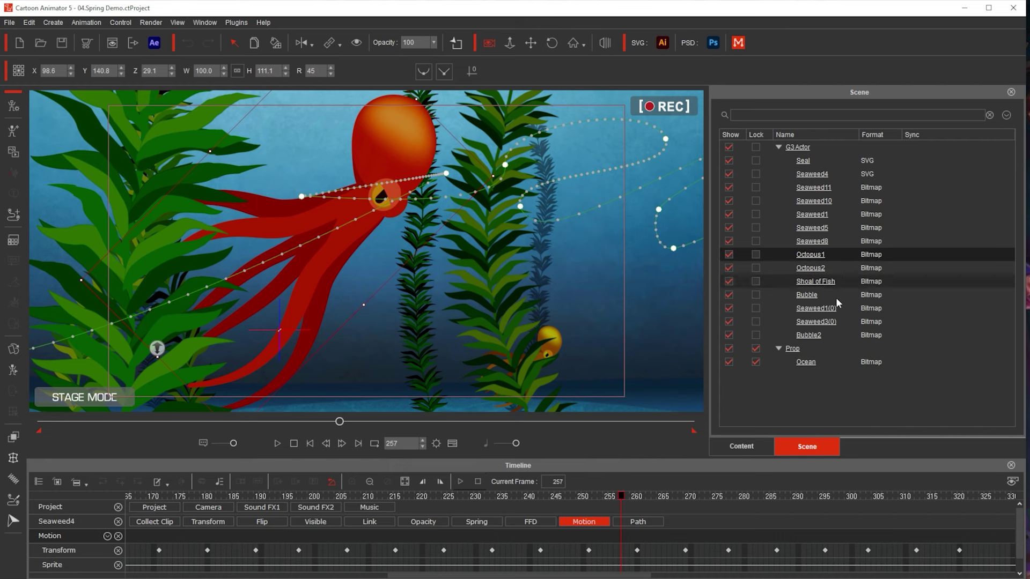
pyautogui.click(730, 255)
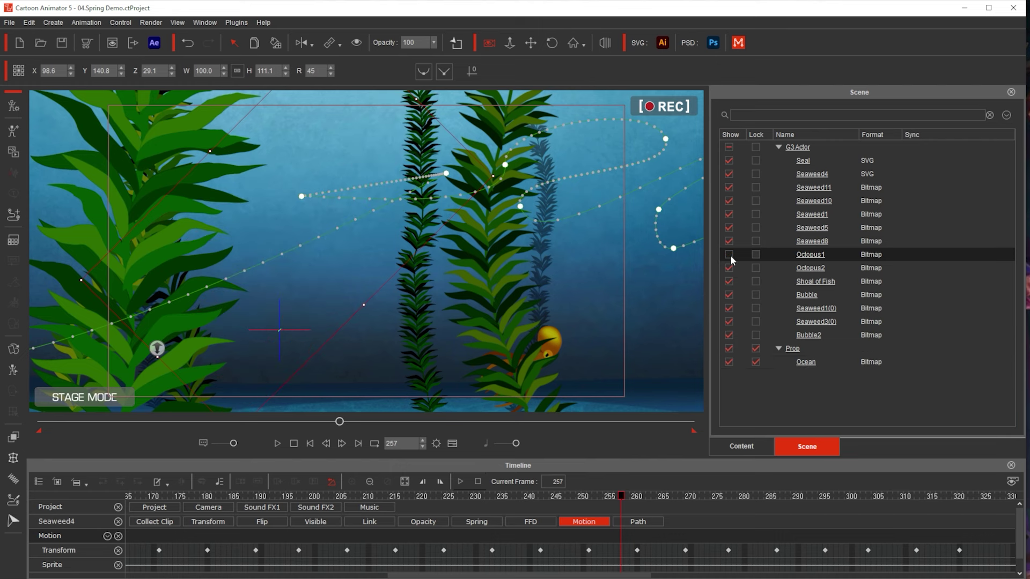
pyautogui.click(730, 255)
pyautogui.click(730, 268)
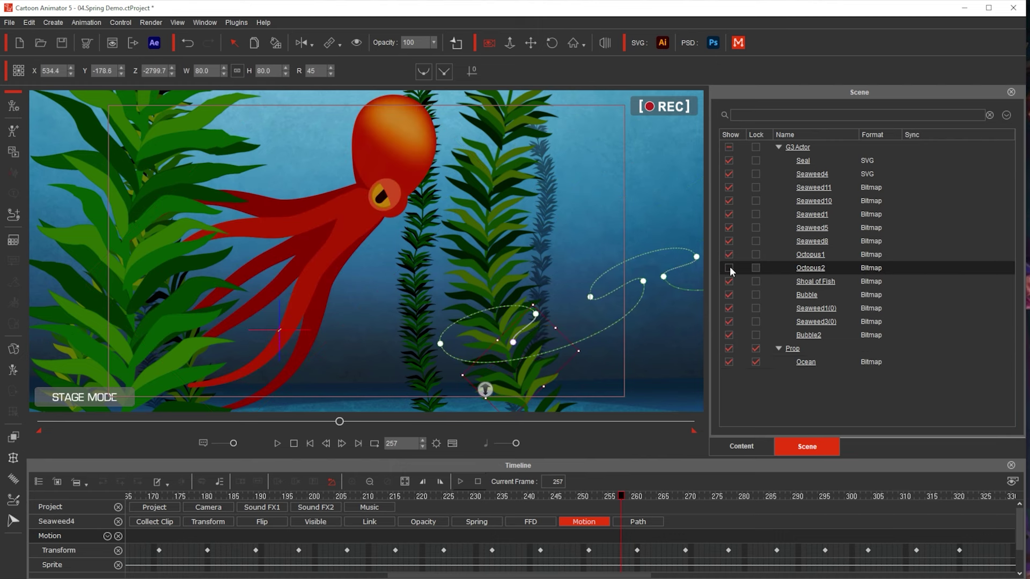
pyautogui.click(729, 268)
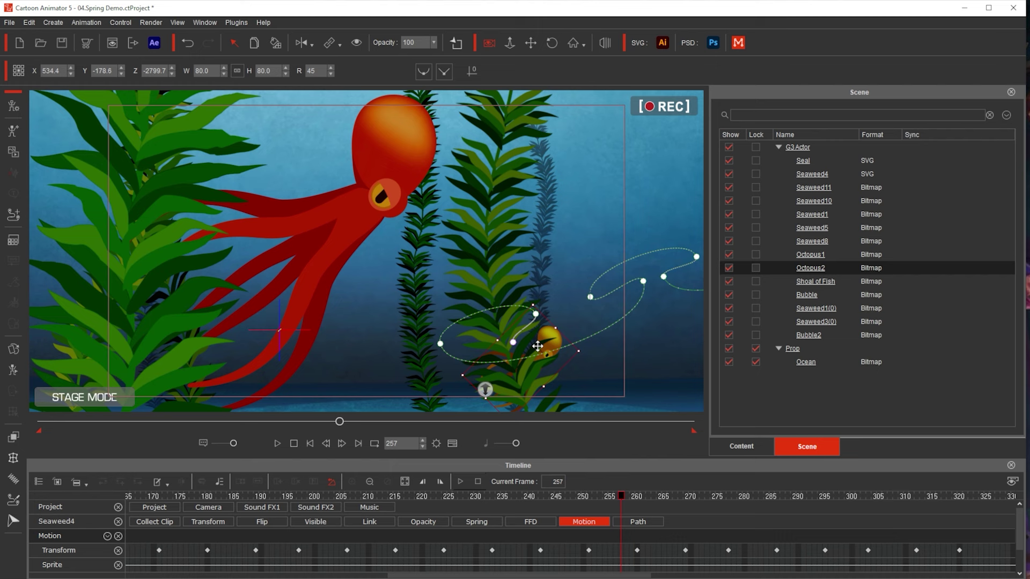
# Switch to the Content tab and scroll the Demo Project templates down to 14.Simple 360 Head - CG.
pyautogui.click(757, 450)
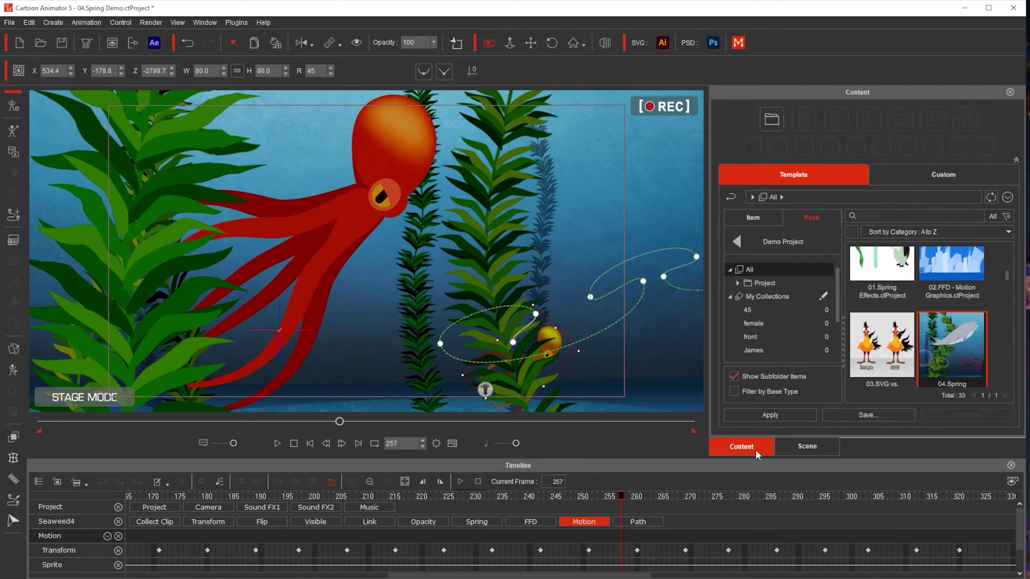
pyautogui.scroll(-4, 961, 332)
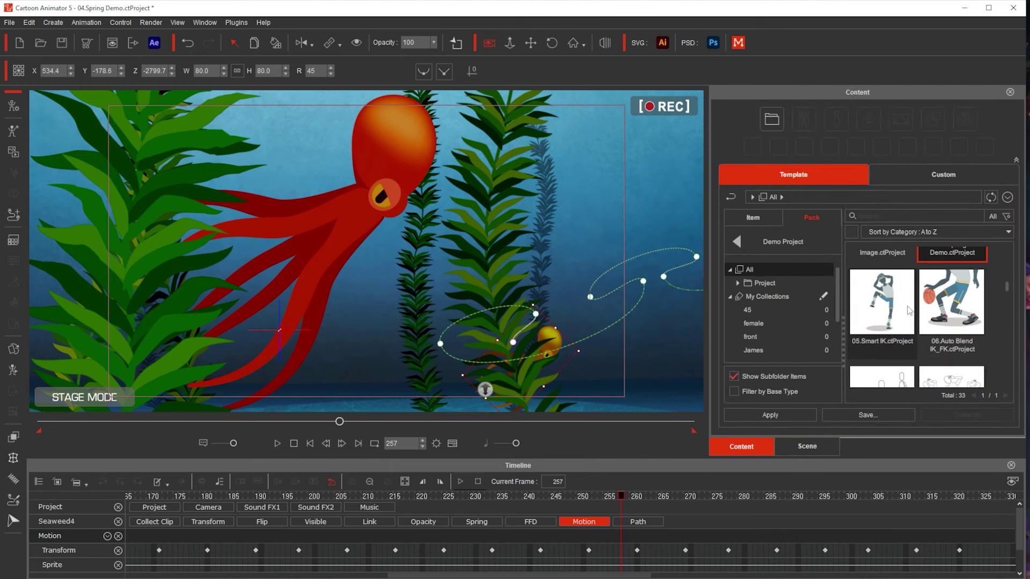
pyautogui.scroll(-3, 961, 309)
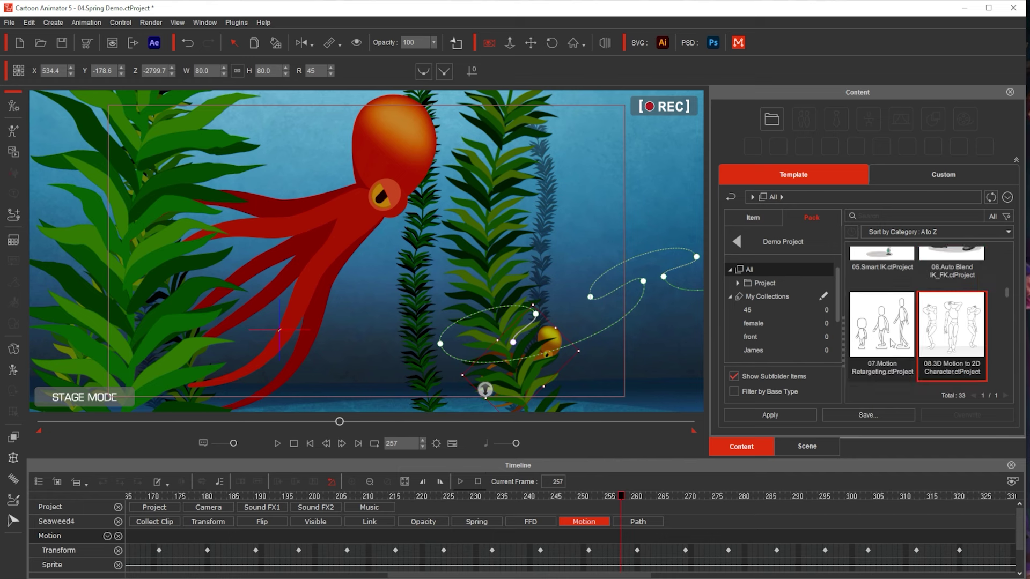
pyautogui.scroll(-3, 890, 342)
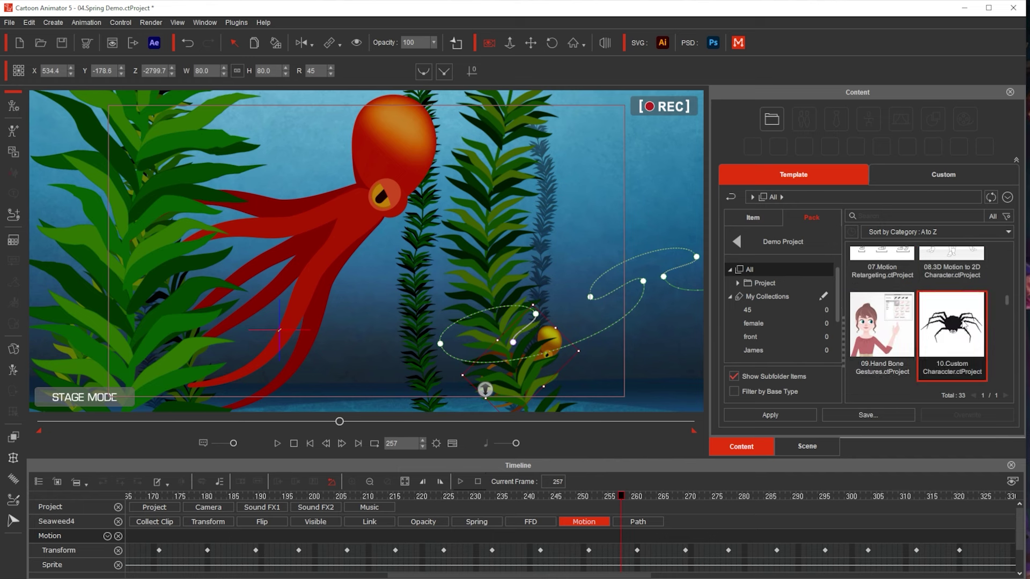
pyautogui.scroll(-3, 948, 314)
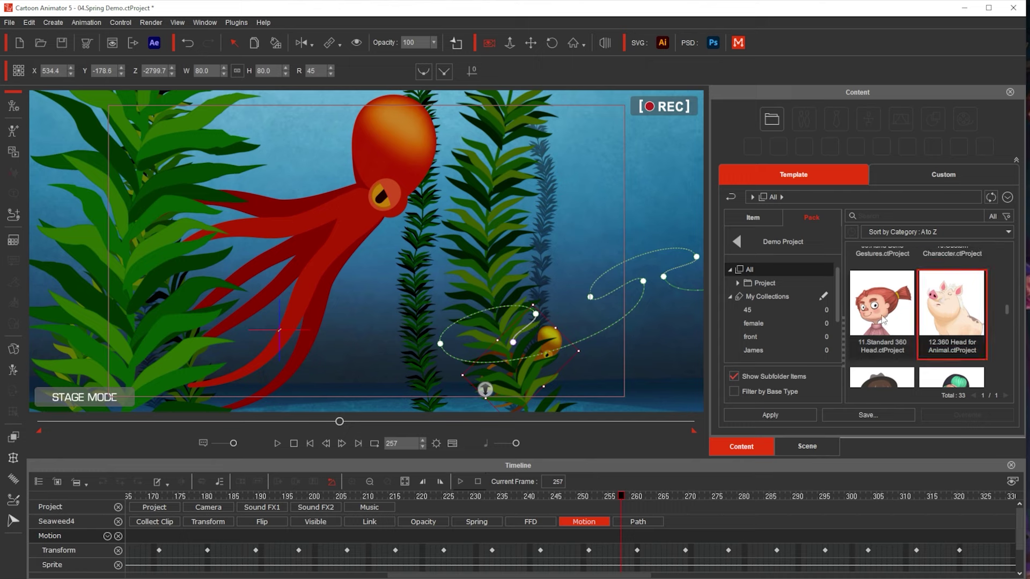
pyautogui.scroll(-3, 959, 335)
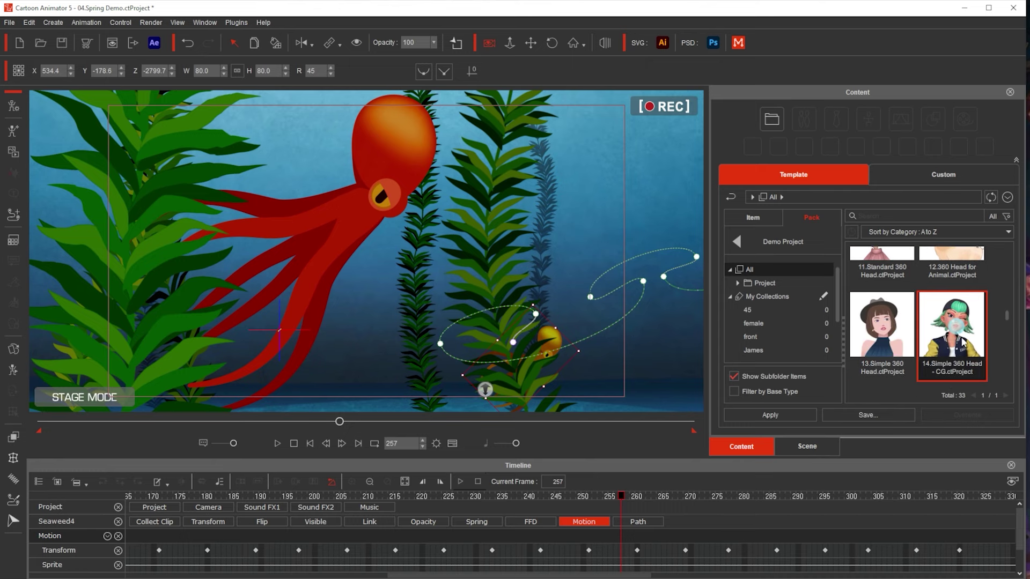